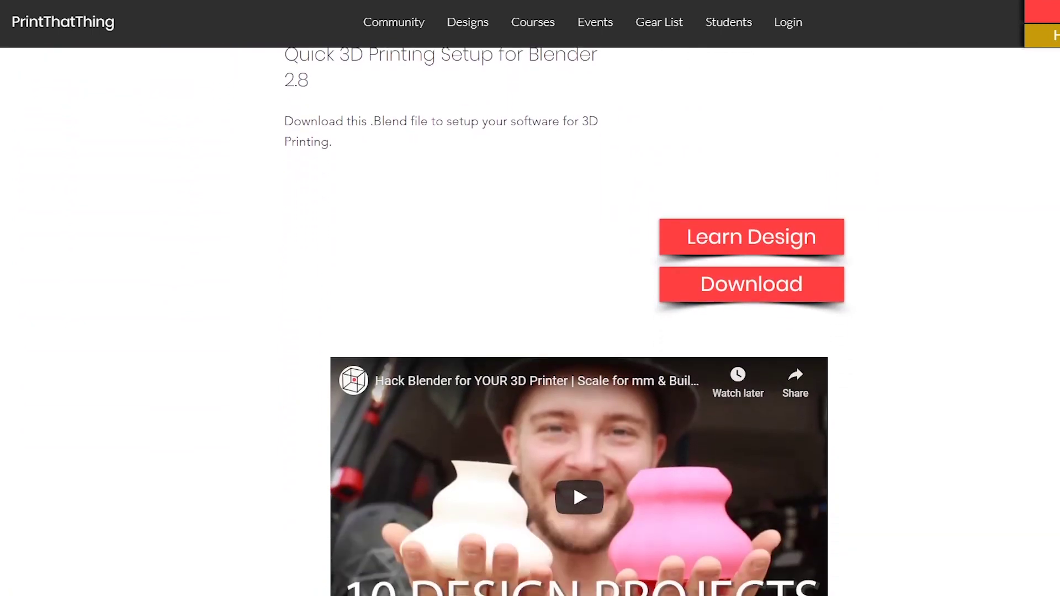
scroll(530, 320, down, 1)
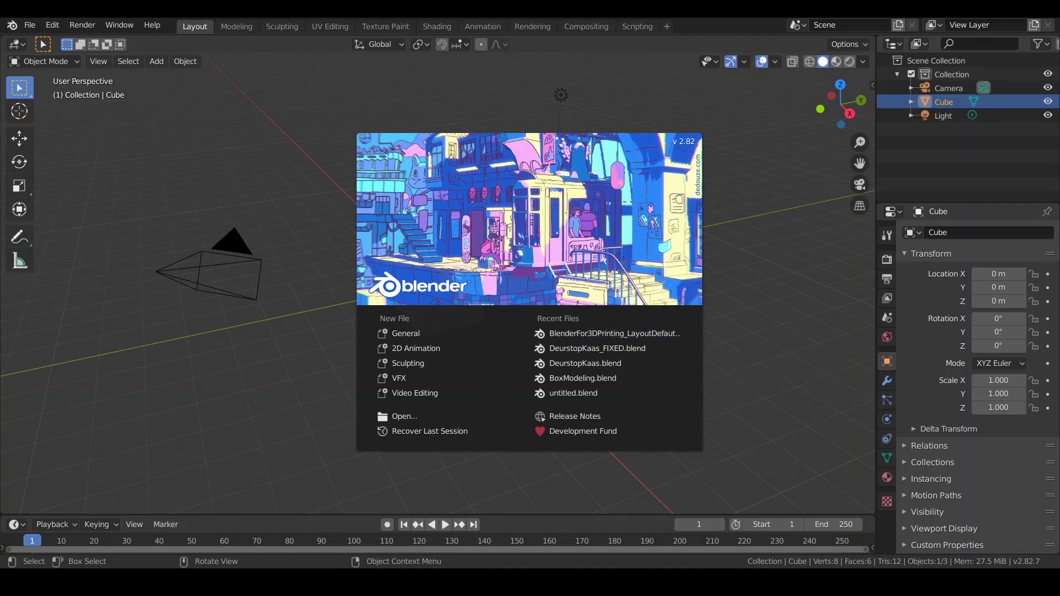
click(30, 24)
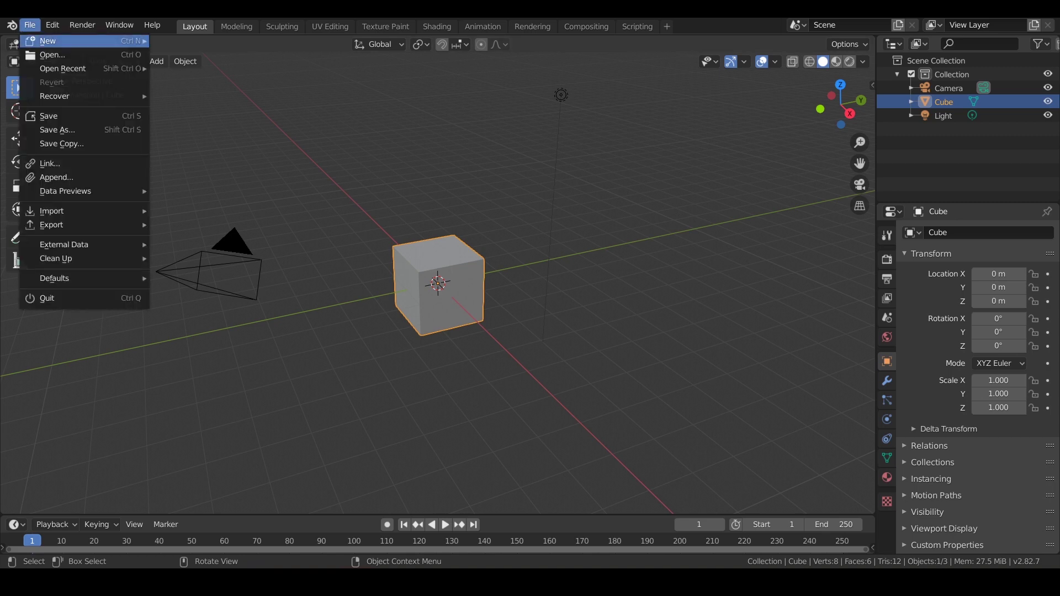
mouse_move(47, 41)
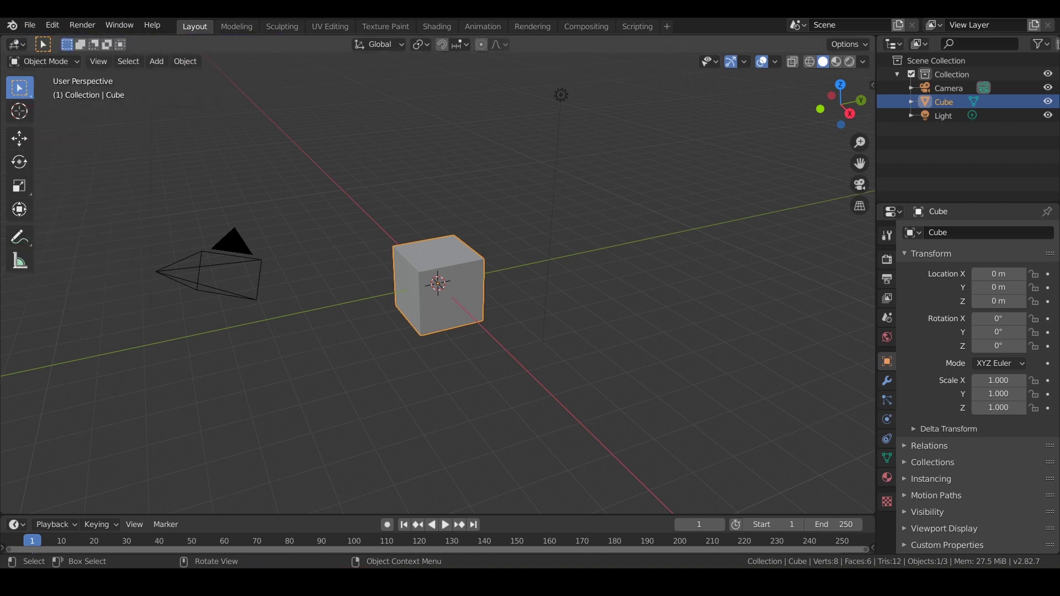
click(353, 165)
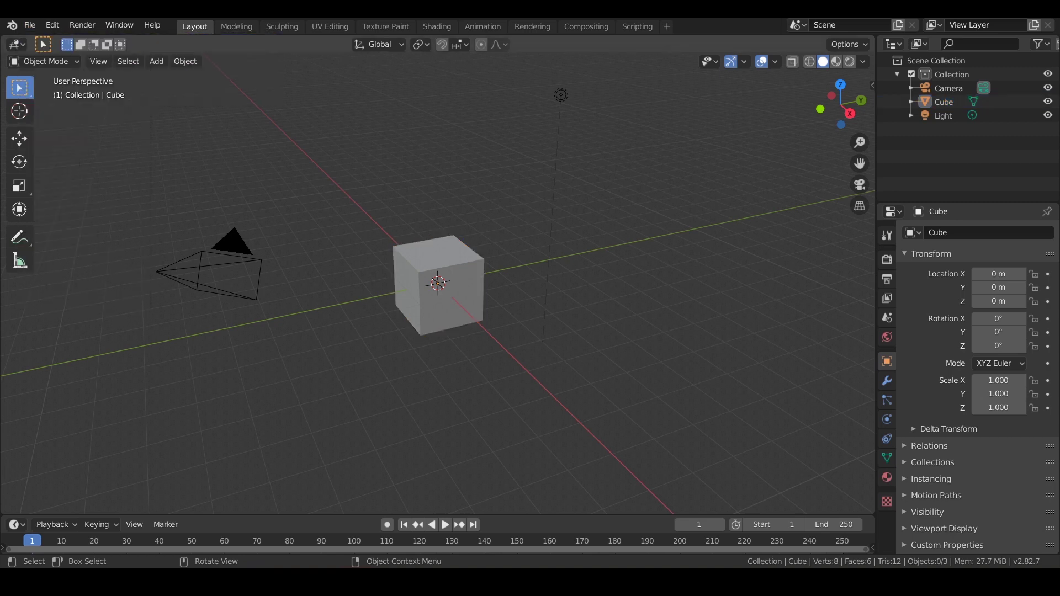
Select the default cube and display its location, rotation, scale and dimensions in the viewport.
click(440, 287)
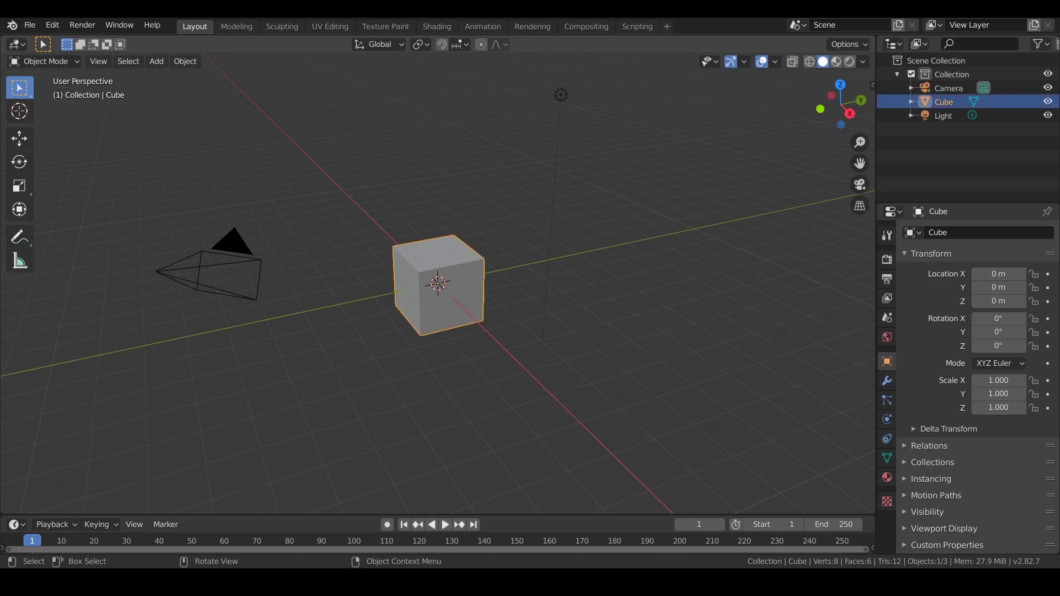
key(n)
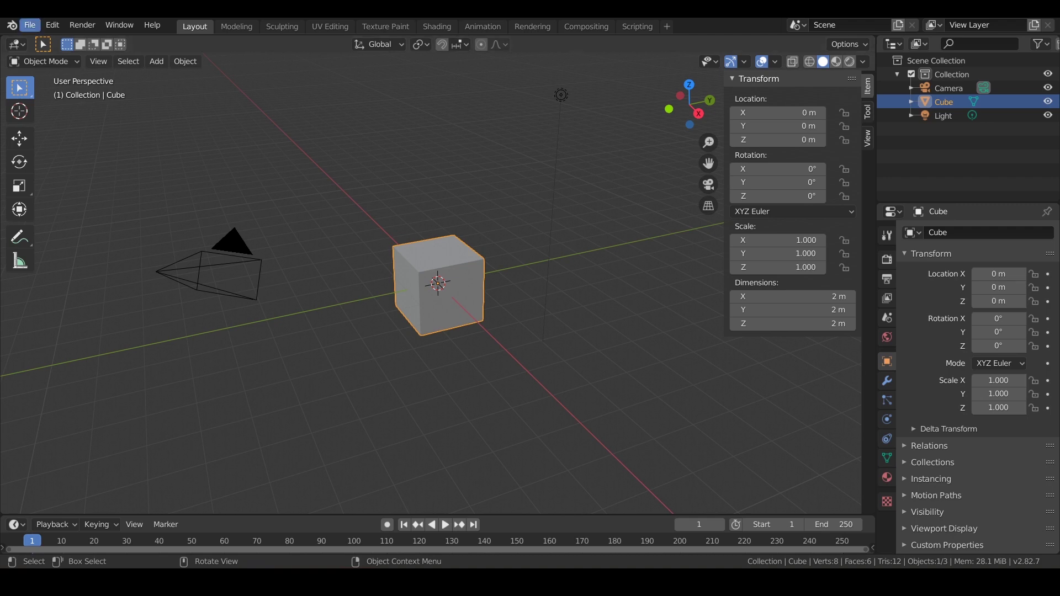
Open BlenderFor3DPrinting_LayoutDefaut.blend from the Desktop folder without saving the current untitled scene.
click(29, 25)
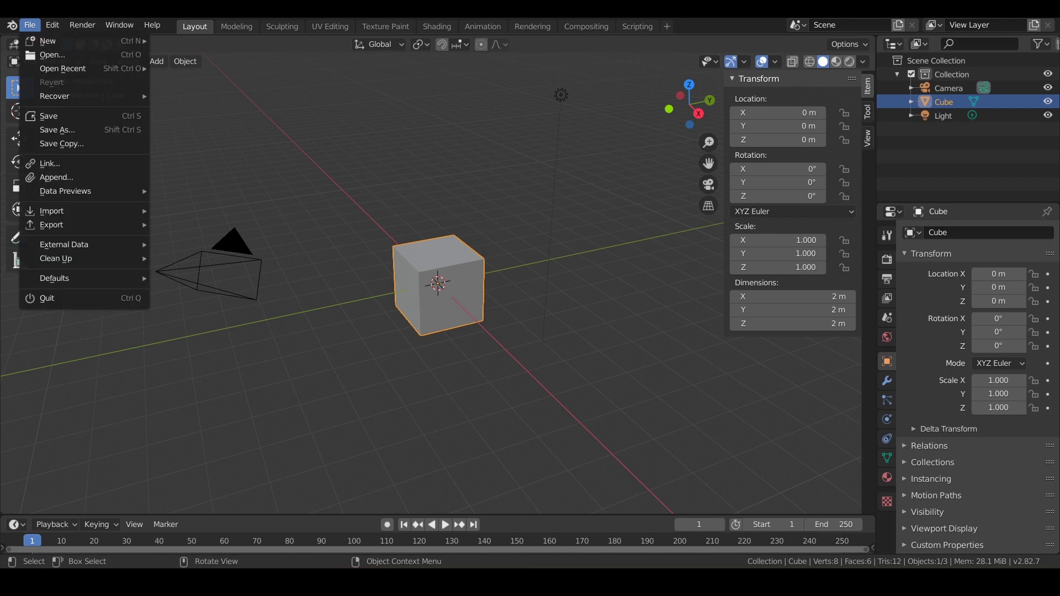
click(53, 55)
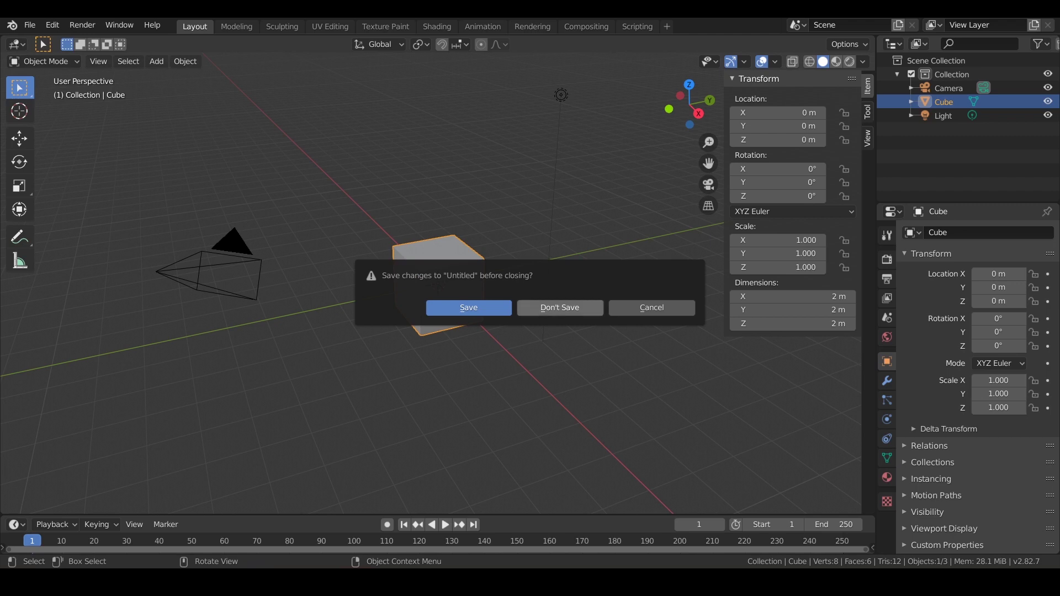
click(560, 308)
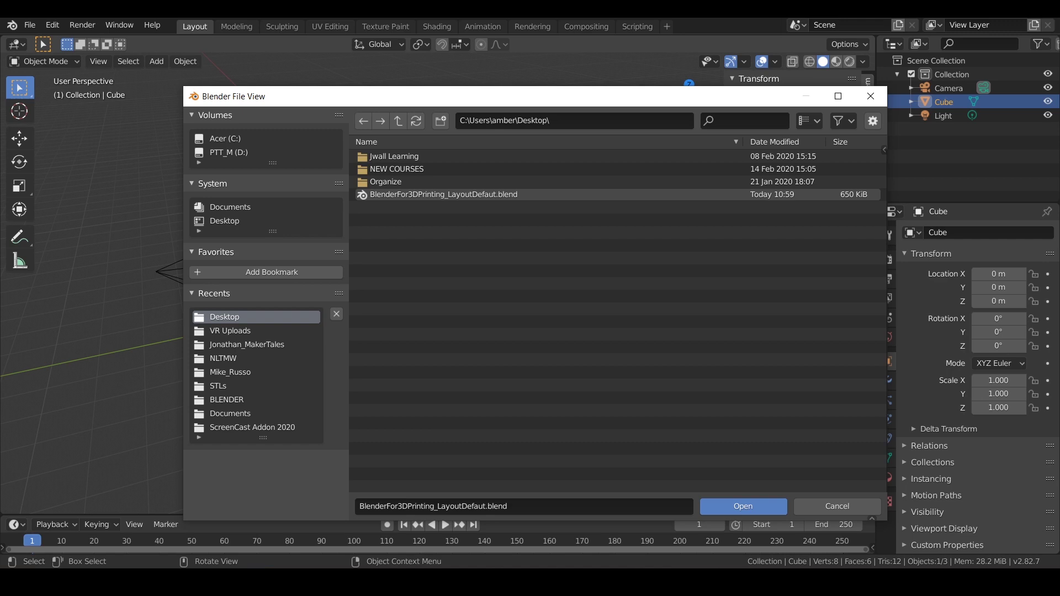
click(444, 194)
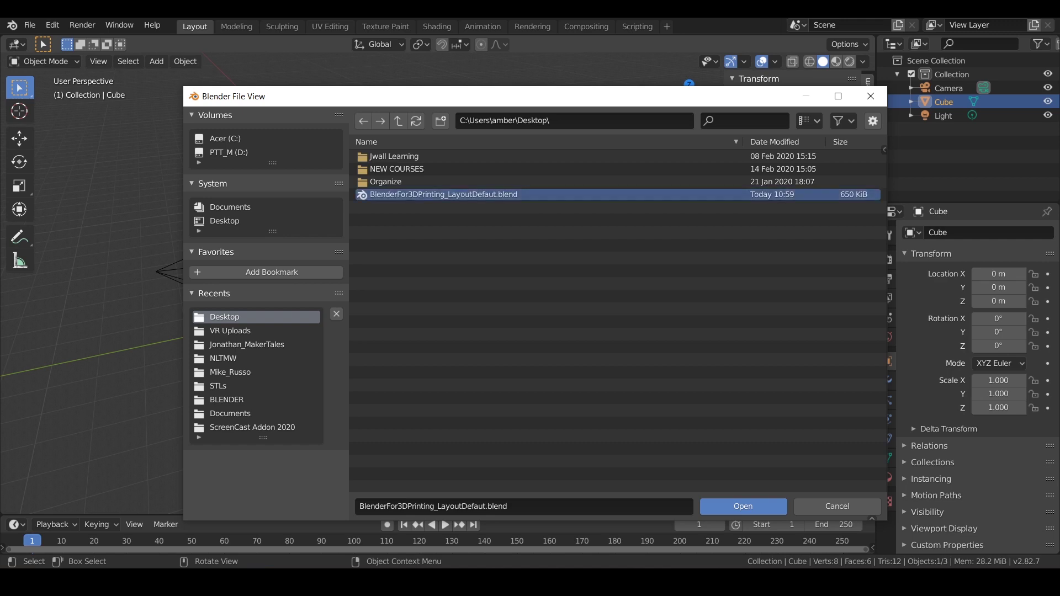
click(743, 506)
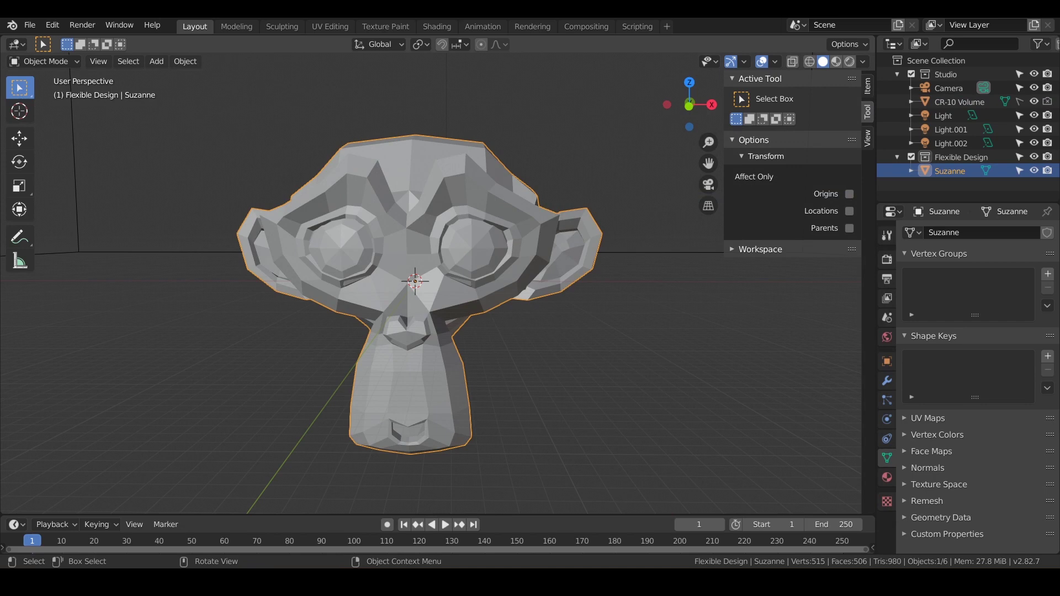
Examine the studio setup around the monkey head through the camera, from the front and from an angled perspective.
drag(709, 143, 708, 205)
drag(709, 163, 686, 318)
drag(708, 143, 709, 188)
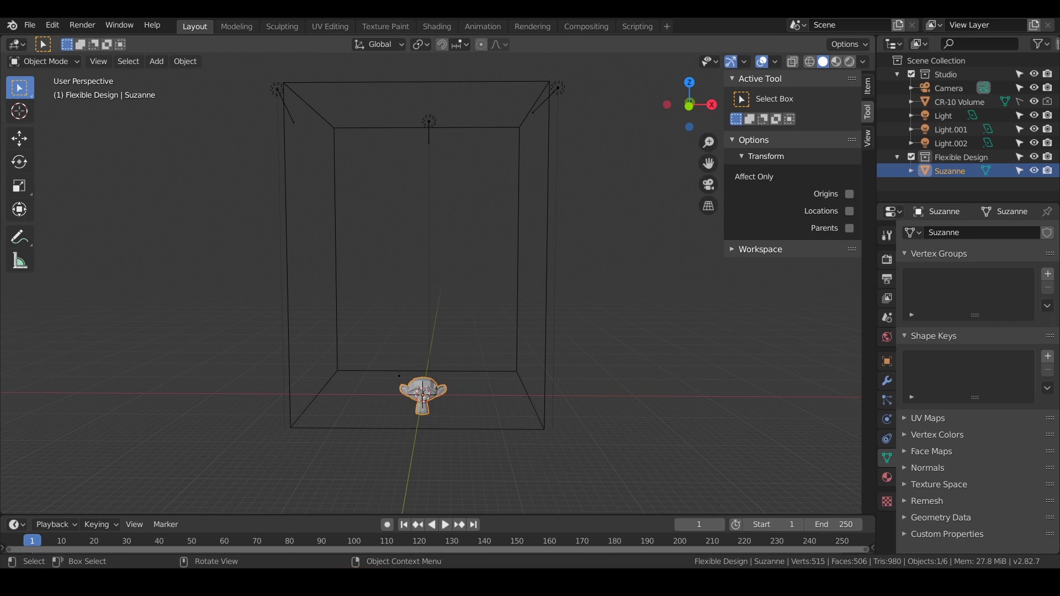
click(399, 376)
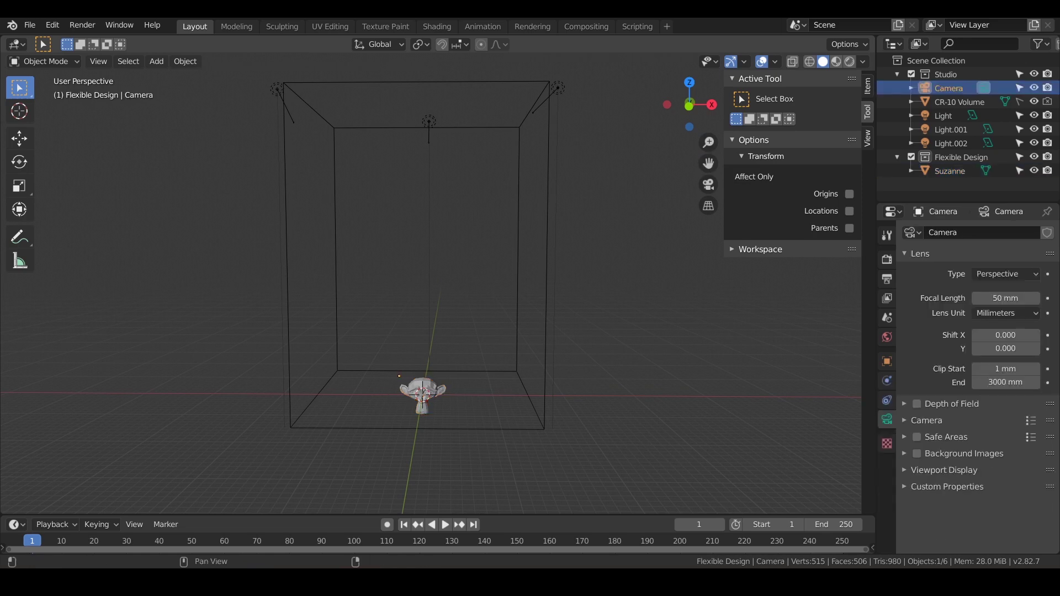
key(KP_0)
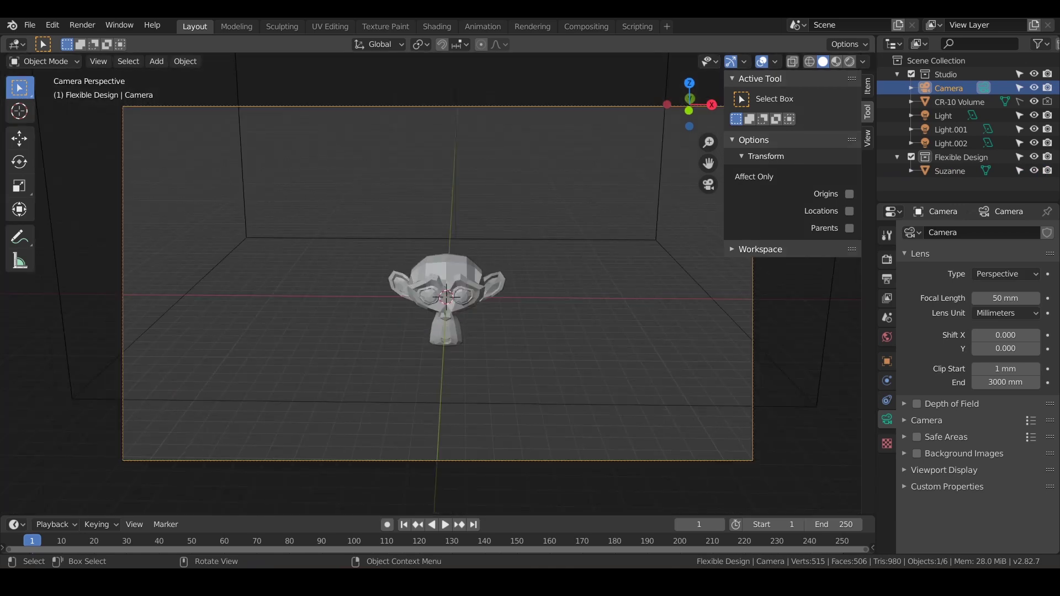
key(KP_1)
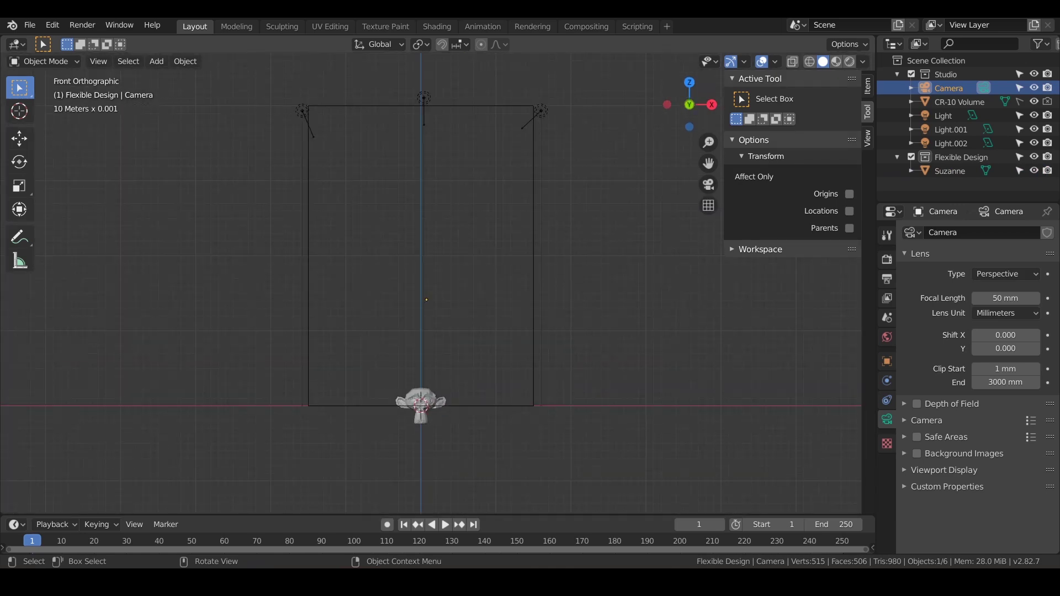
drag(690, 105, 669, 91)
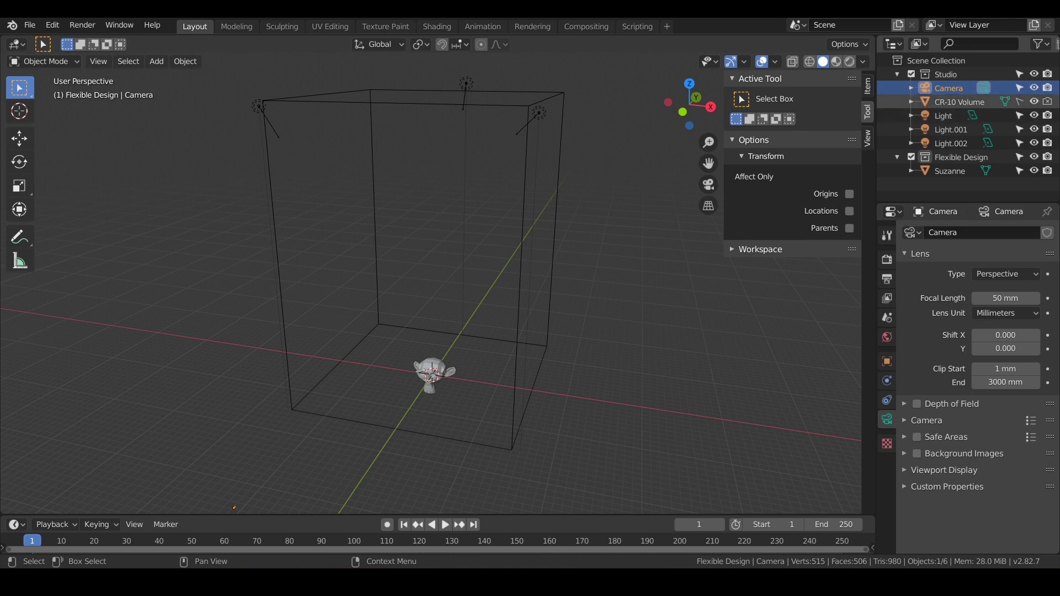
Set the X, Y and Z dimensions of the CR-10 Volume object to 100 mm each.
click(960, 102)
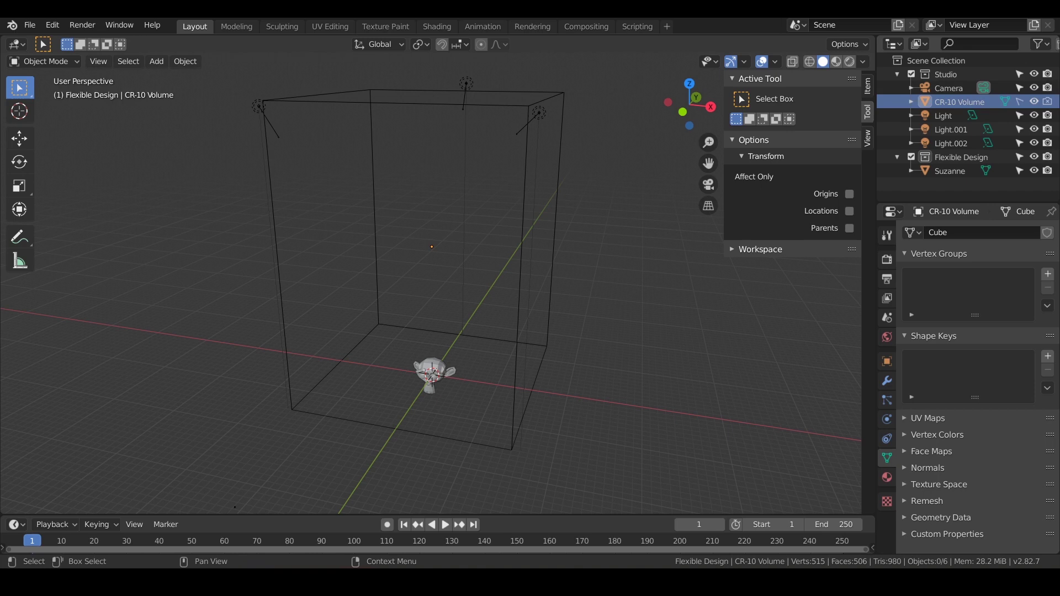
click(867, 86)
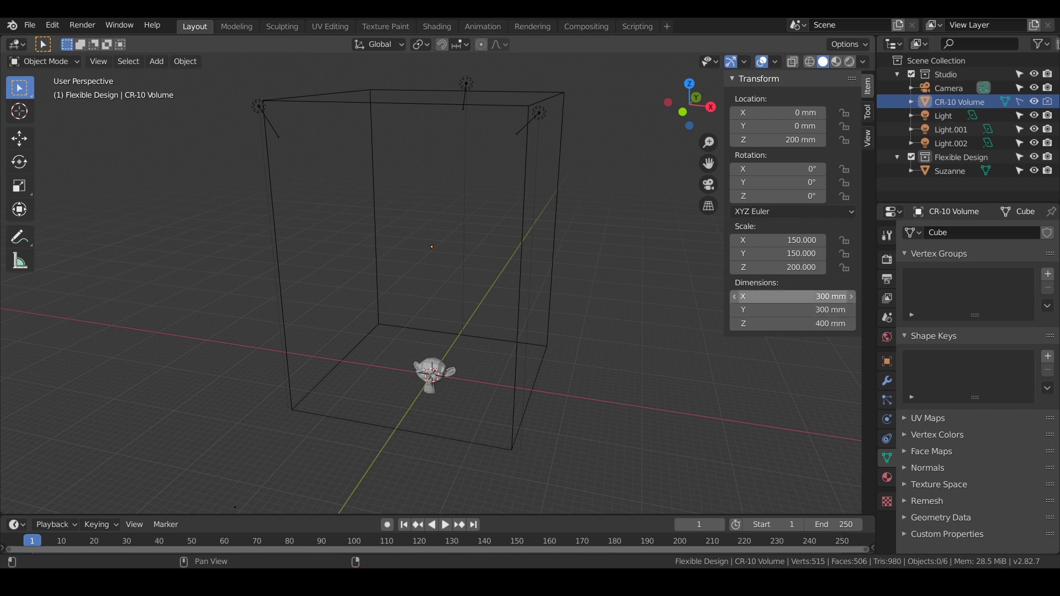
click(794, 296)
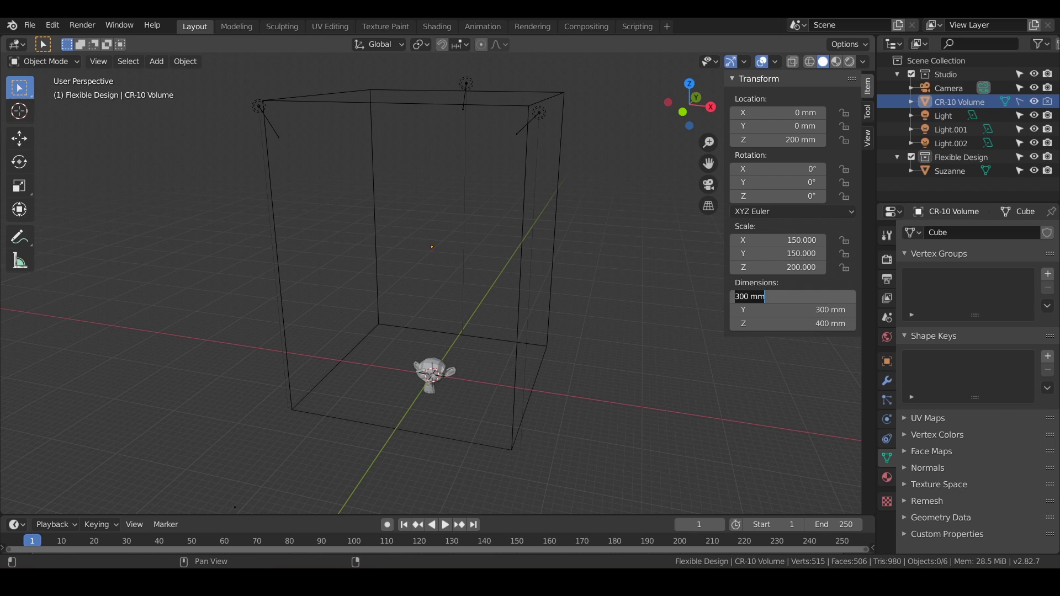
text(100)
key(Tab)
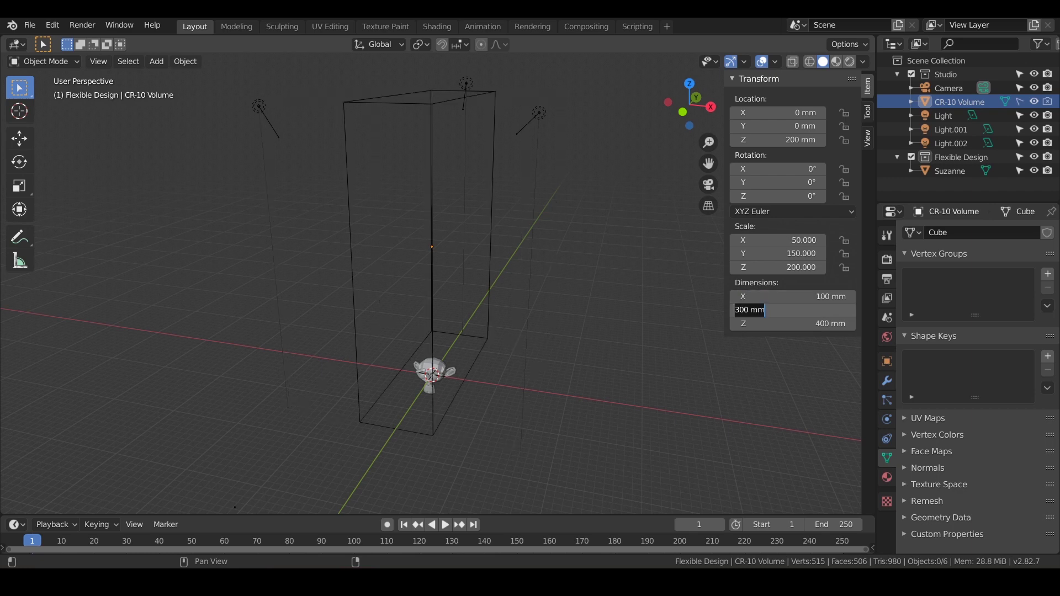
text(100)
key(Tab)
text(10)
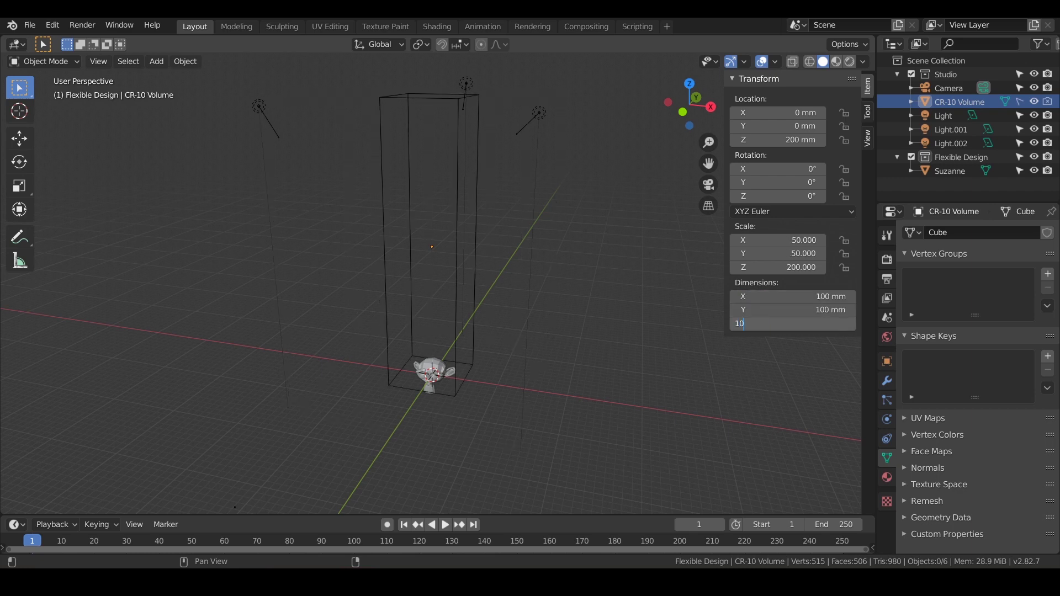
text(0)
key(Tab)
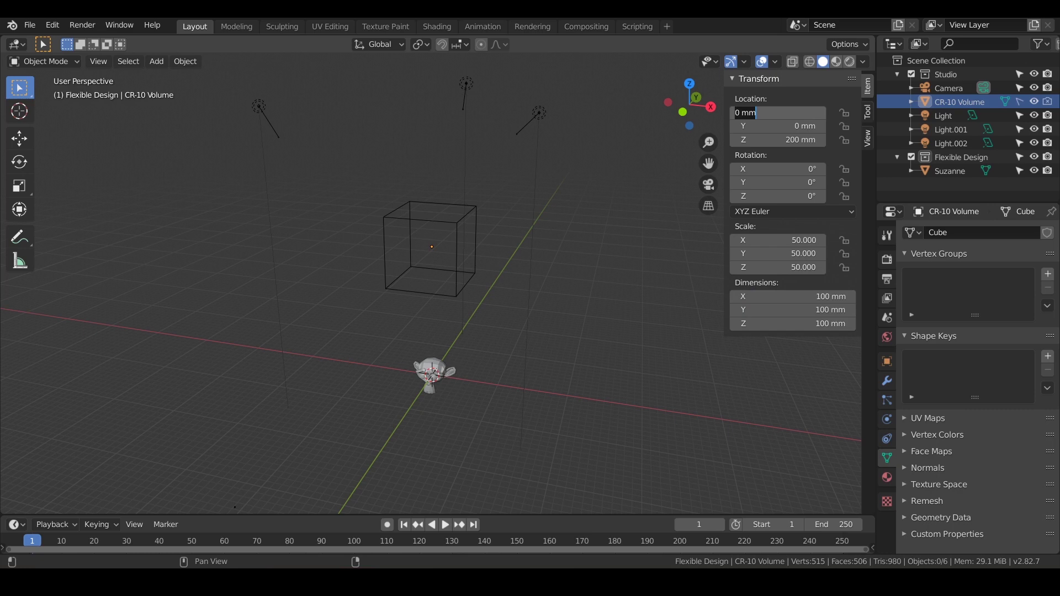
key(Return)
Make the CR-10 Volume selectable in the viewport and try to lower it about 150 mm along the global Z axis.
click(1020, 102)
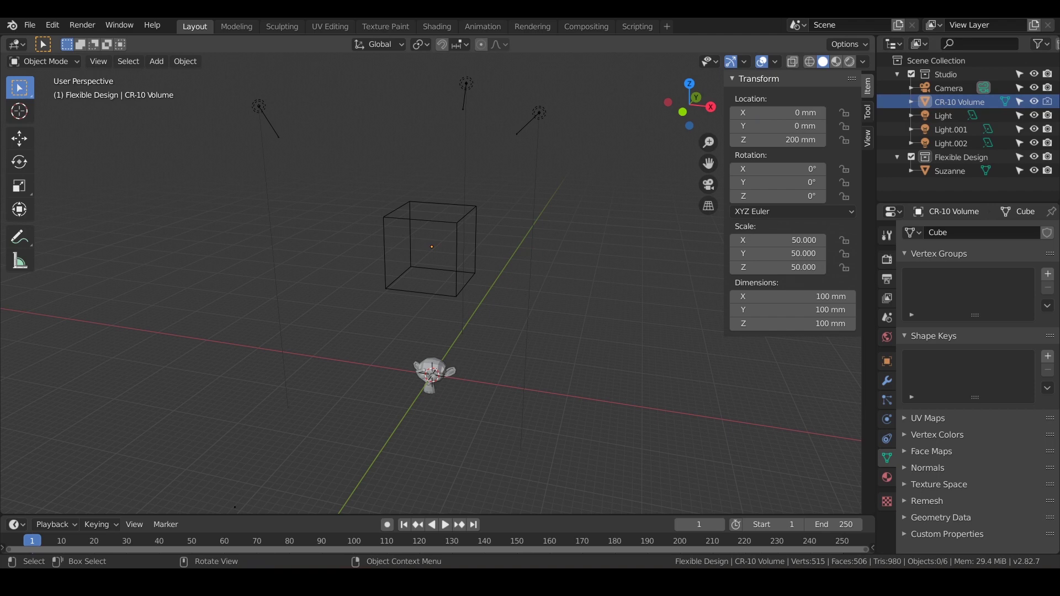
click(464, 243)
click(459, 243)
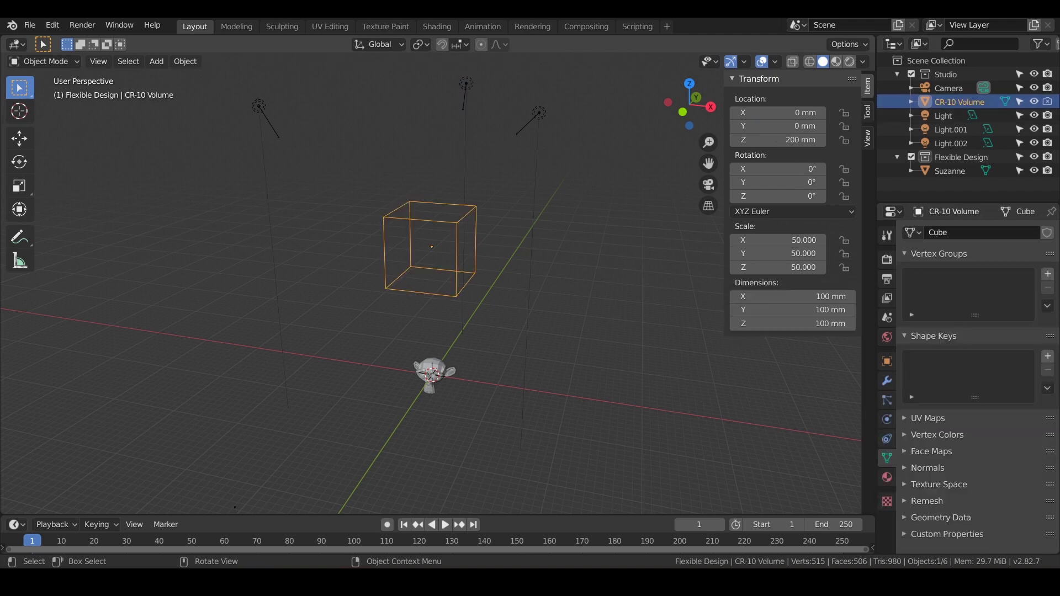
key(g)
key(z)
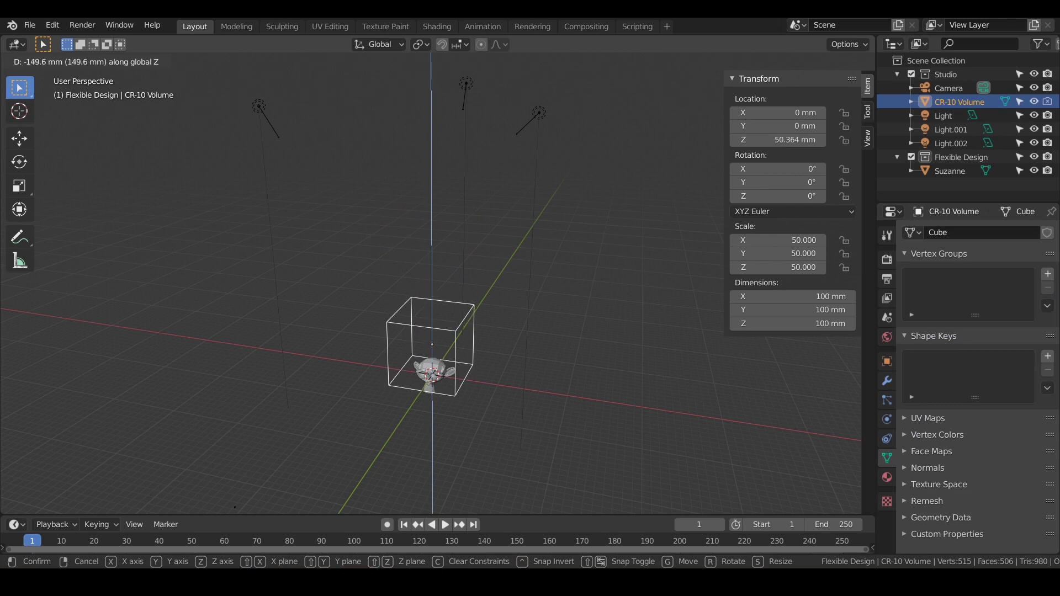
key(Escape)
Undo the selectability change and all dimension changes made to the CR-10 Volume.
key(ctrl+z)
key(ctrl+z)
key(ctrl+z)
key(ctrl+z)
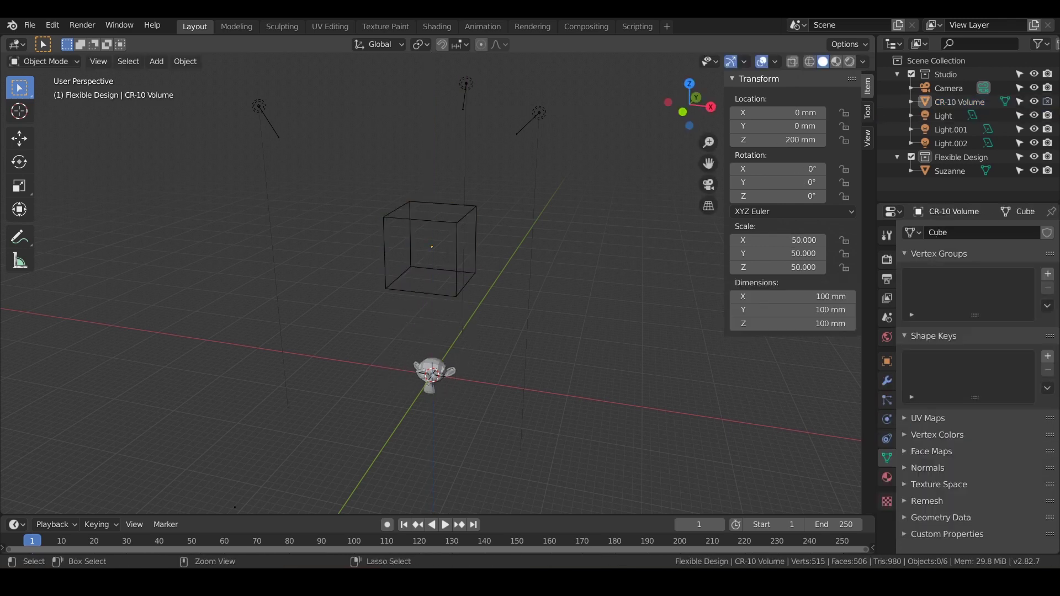
key(ctrl+z)
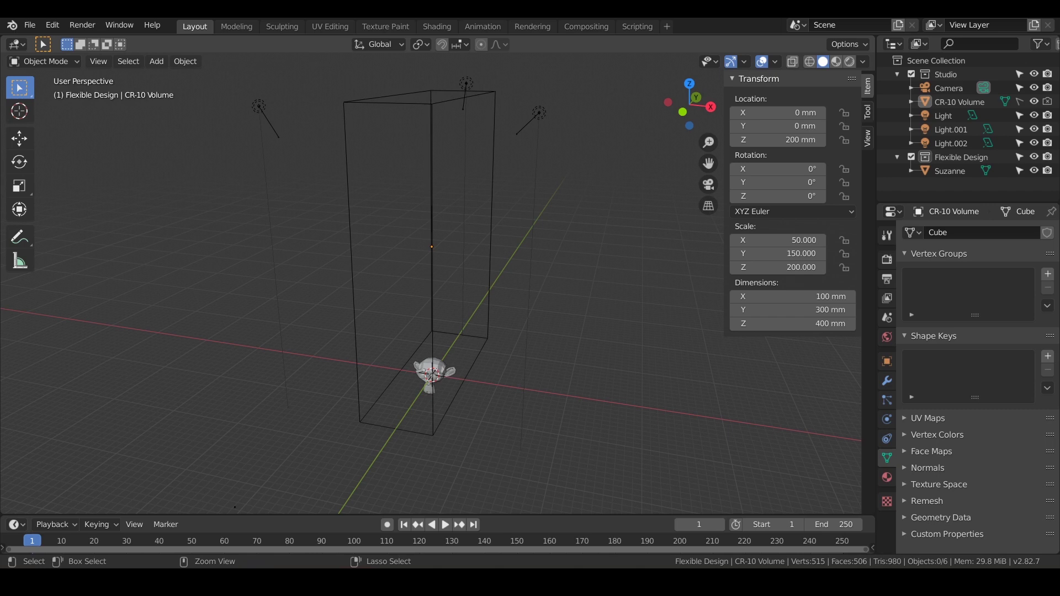
key(ctrl+z)
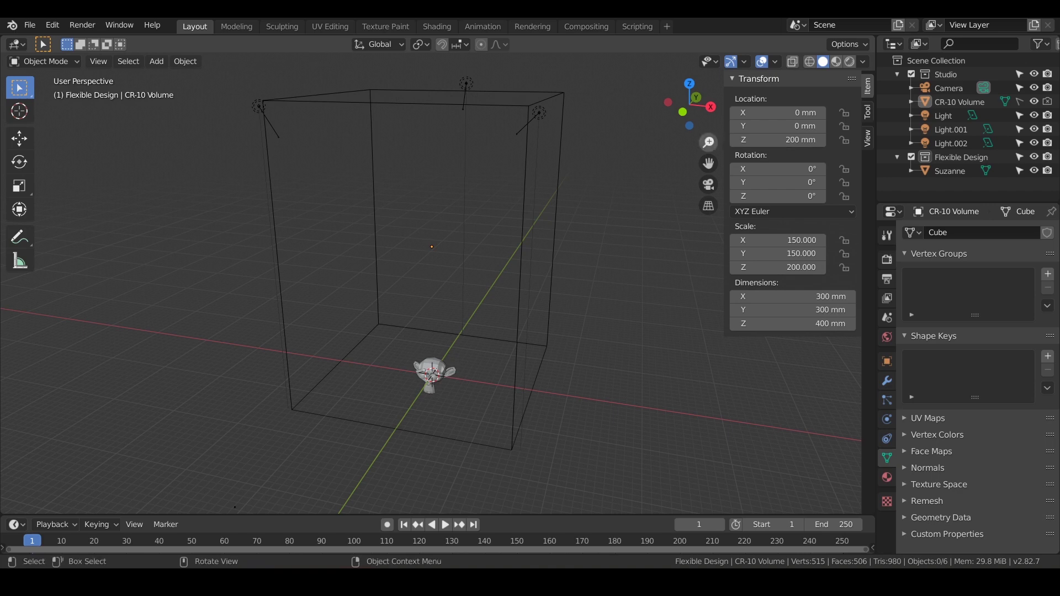
Switch the viewport to rendered shading and show the monkey head up close inside the build volume.
drag(690, 105, 628, 146)
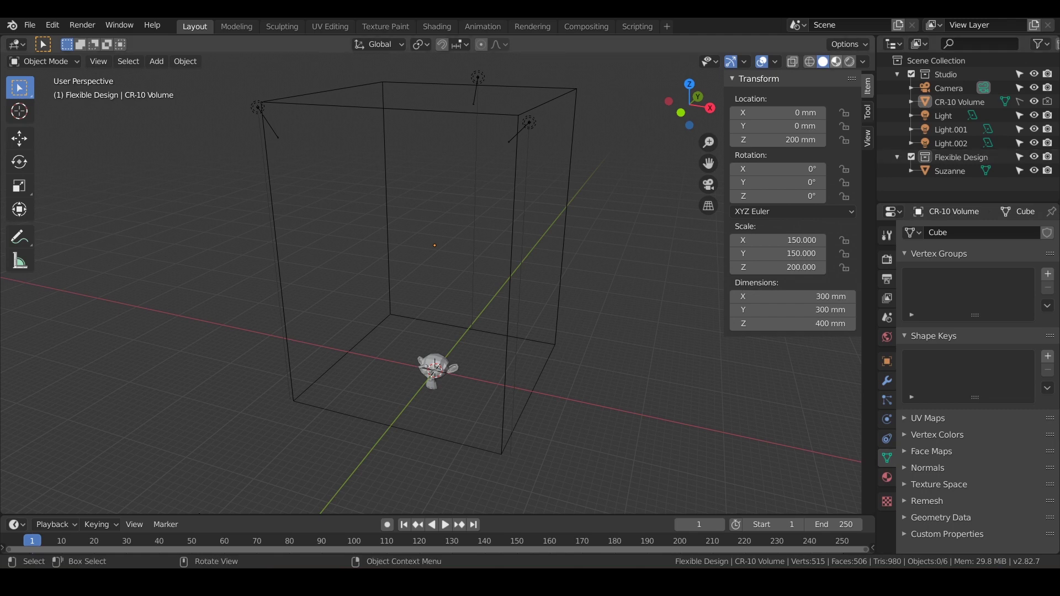
click(850, 62)
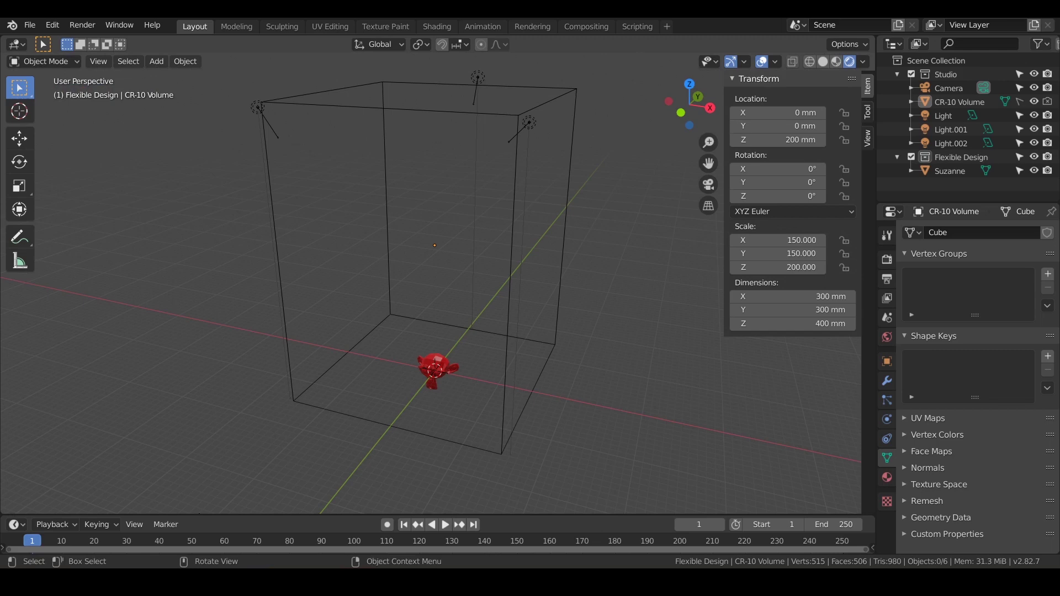
scroll(431, 284, up, 4)
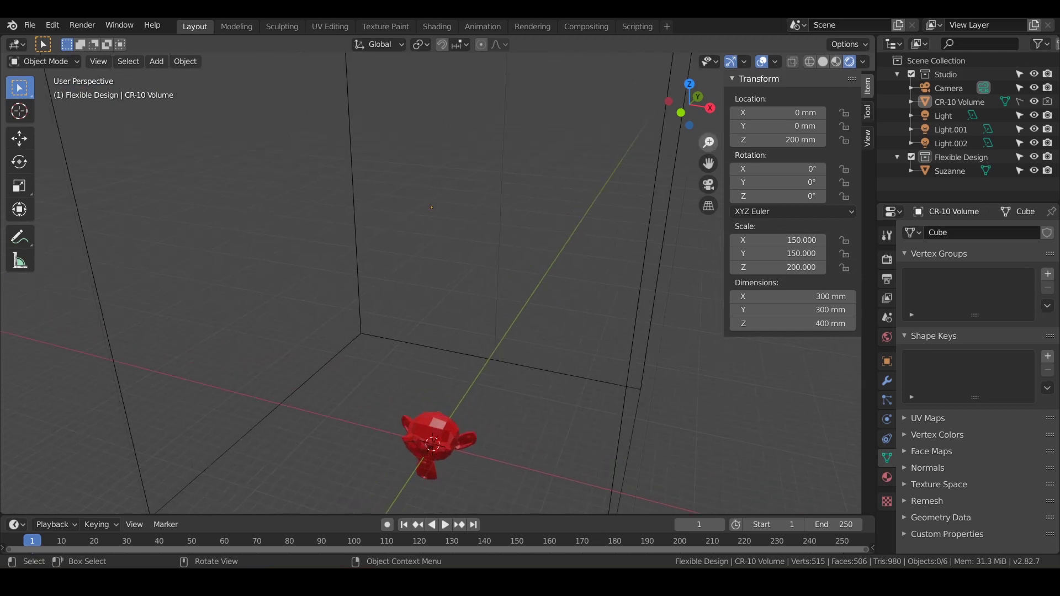
mouse_move(709, 142)
mouse_down()
mouse_move(709, 116)
mouse_move(709, 128)
mouse_up()
drag(708, 163, 713, 0)
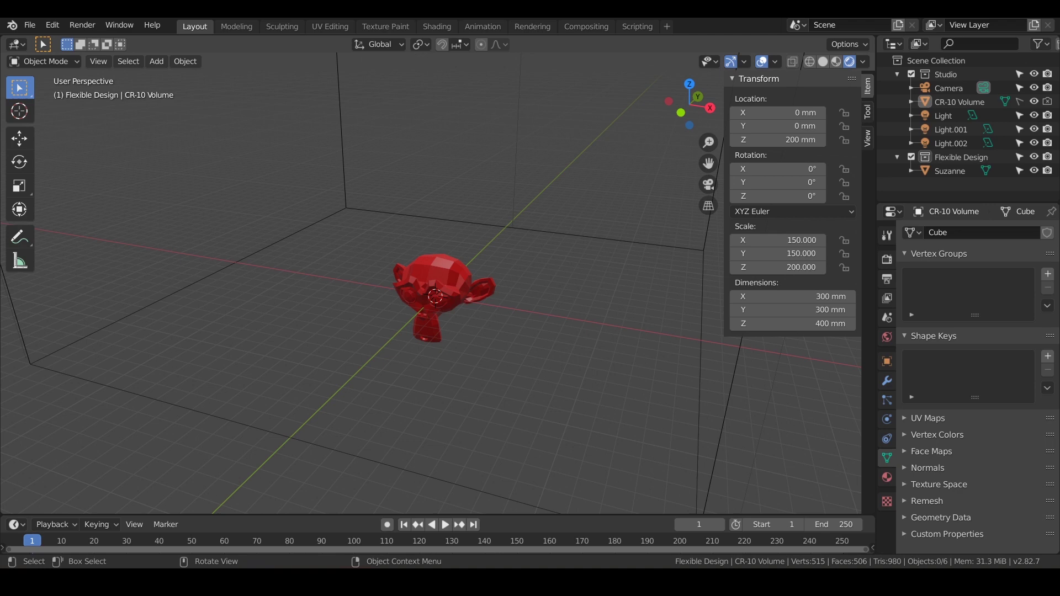
Select the monkey head and save the current scene as the default startup file, confirming the save.
click(443, 284)
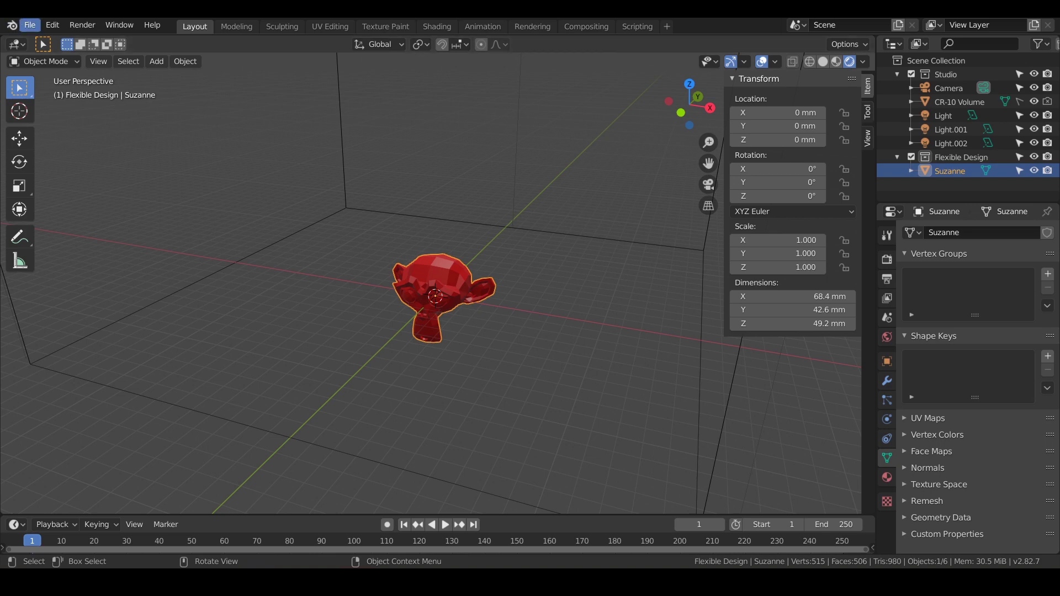
click(30, 24)
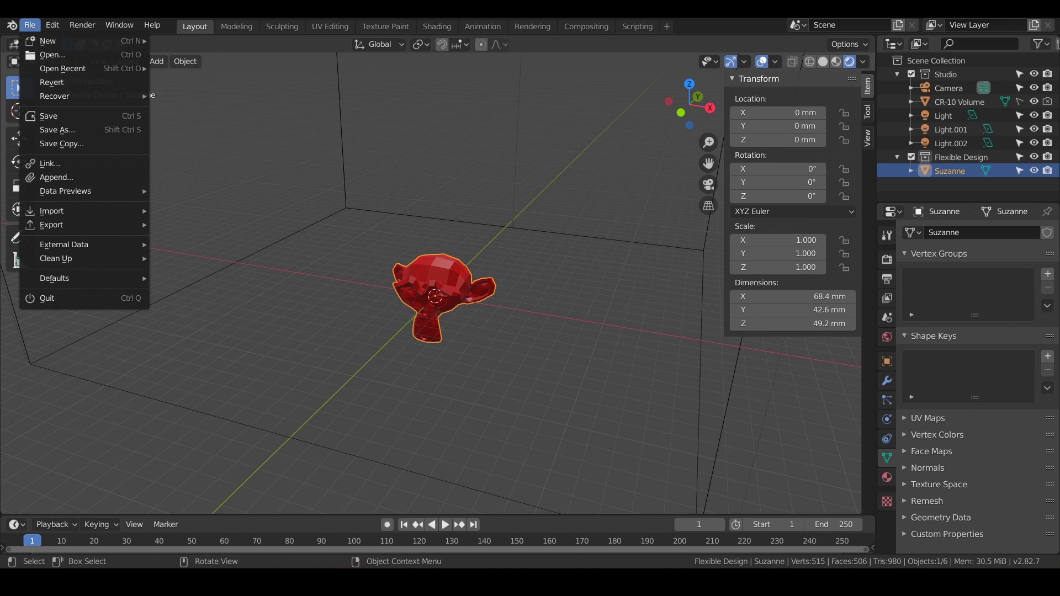
mouse_move(55, 278)
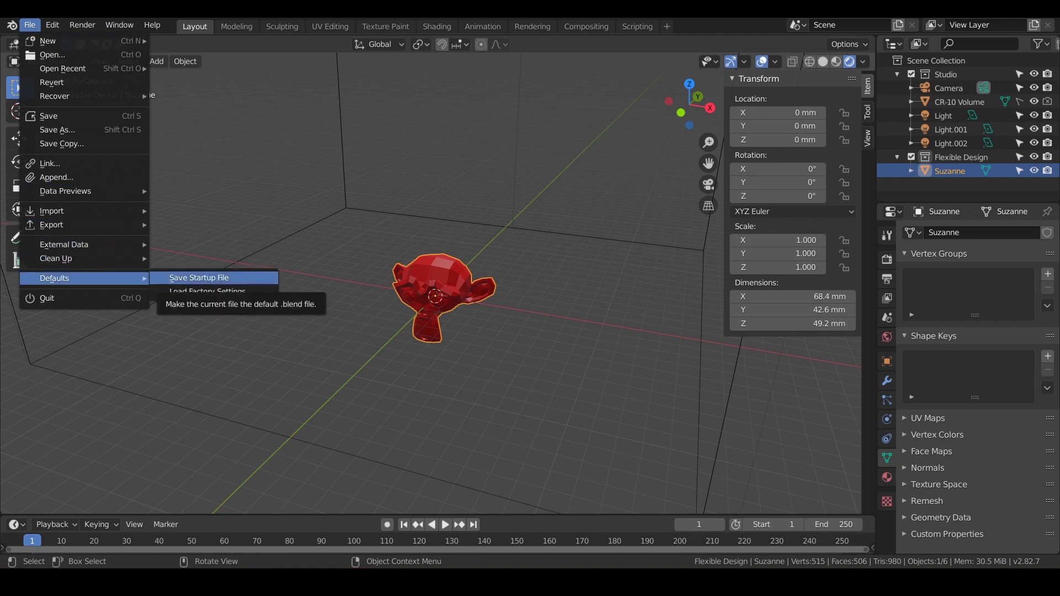
click(181, 278)
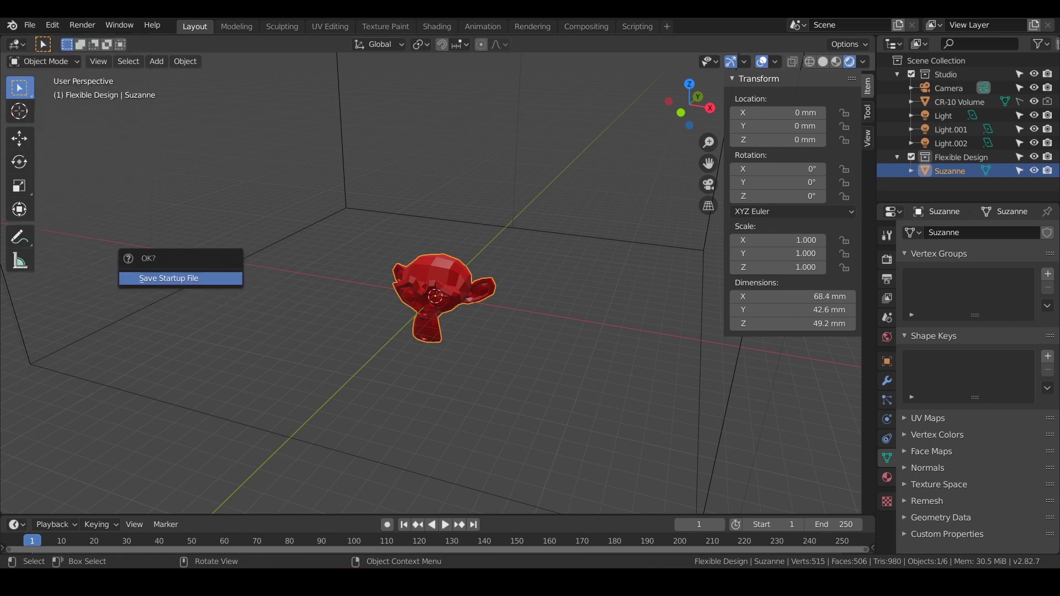
click(181, 279)
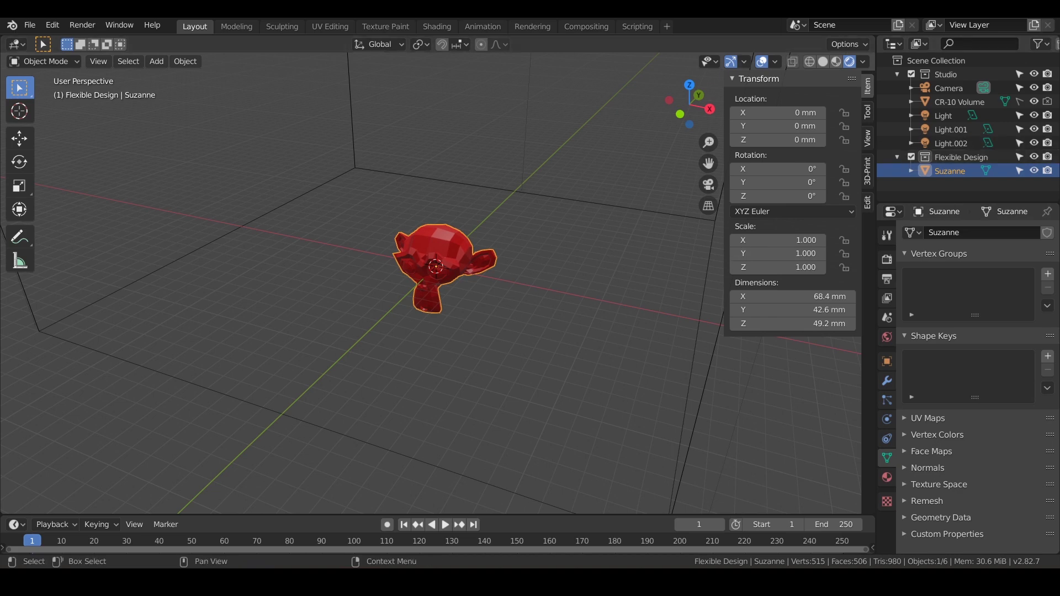
Quit Blender with the layout file's changes saved, then relaunch it and start a new General file.
key(ctrl+q)
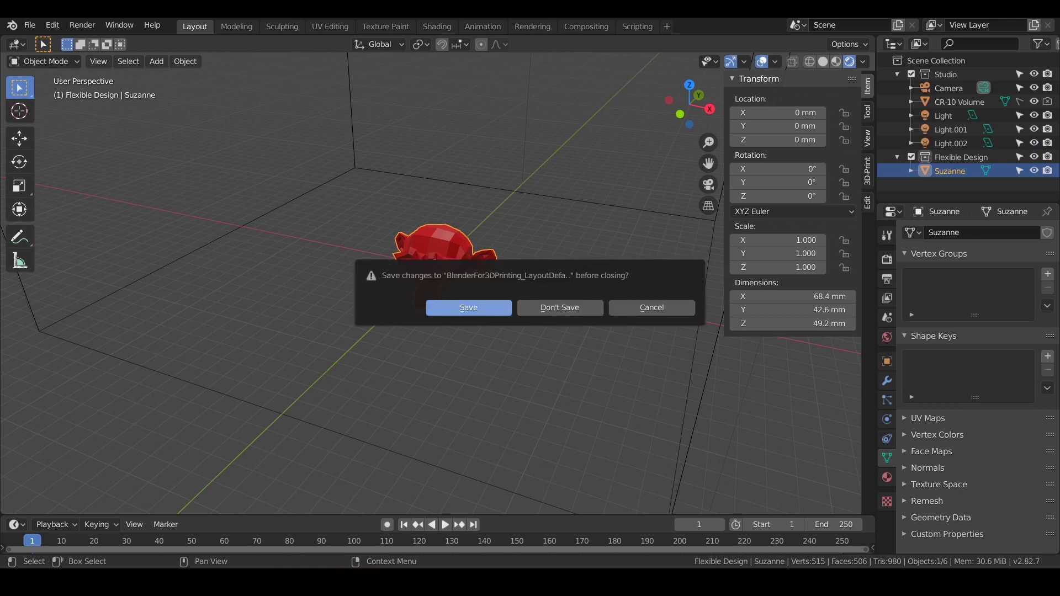
click(469, 308)
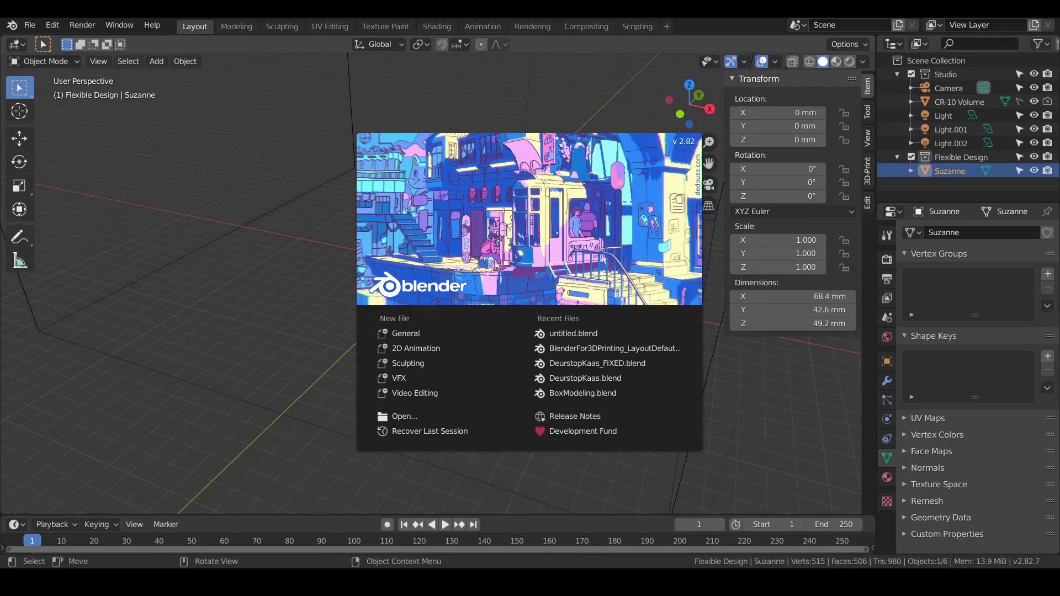
click(425, 333)
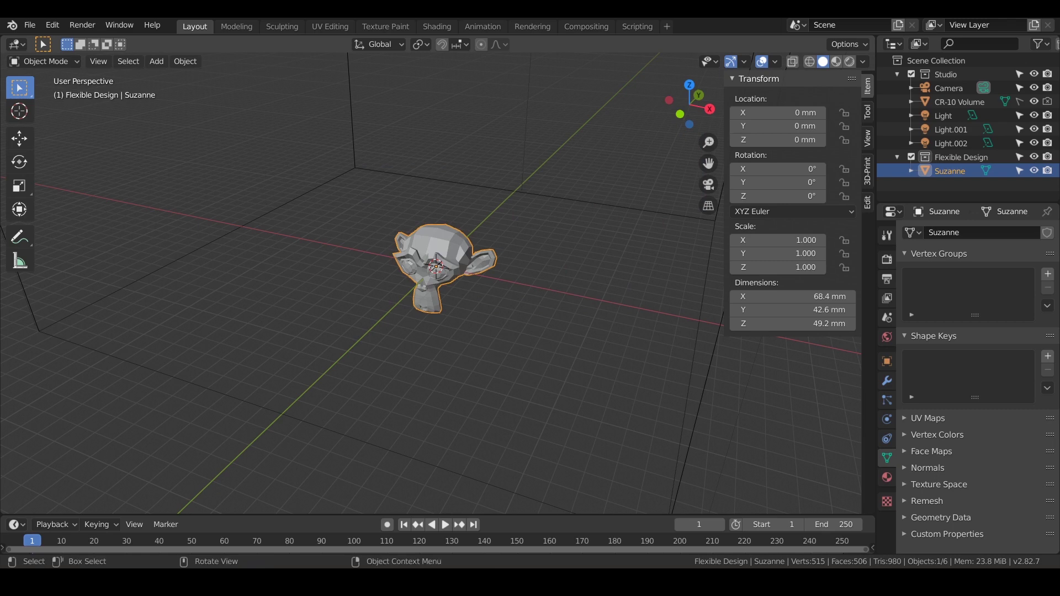
Turn on rendered viewport shading in the new file and inspect the monkey head and build volume from several angles.
alt+drag(525, 309, 548, 279)
middle_drag(365, 353, 332, 354)
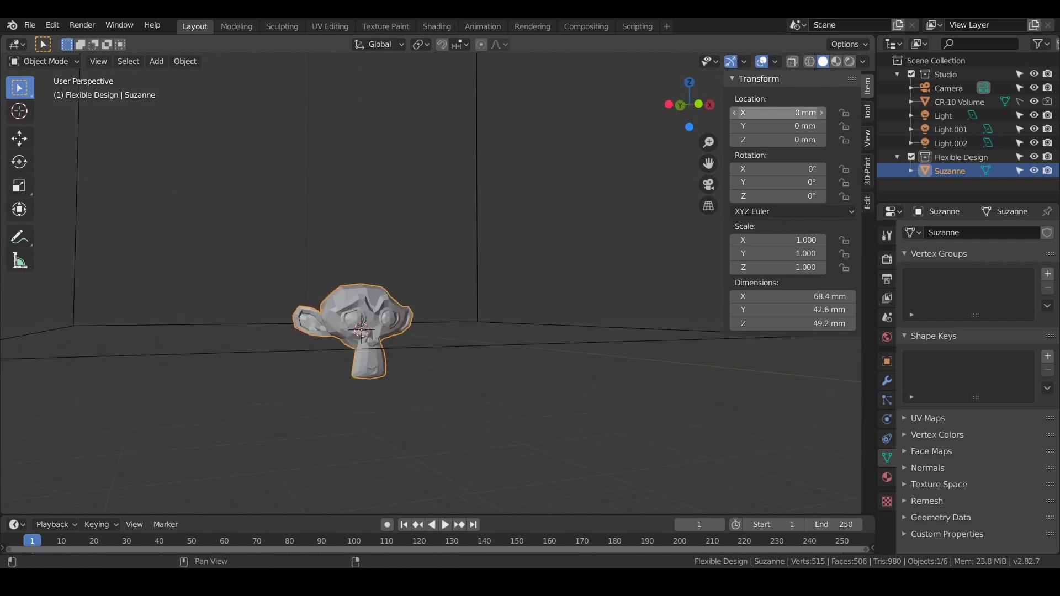
click(849, 62)
mouse_move(497, 248)
alt+mouse_down()
mouse_move(447, 282)
mouse_move(442, 263)
mouse_move(437, 347)
mouse_move(419, 356)
alt+mouse_up()
scroll(442, 263, down, 4)
scroll(442, 262, down, 4)
scroll(437, 347, up, 4)
alt+shift+drag(419, 356, 424, 149)
scroll(416, 262, up, 3)
scroll(424, 149, up, 1)
scroll(431, 284, up, 3)
shift+middle_drag(431, 284, 397, 267)
alt+drag(396, 268, 422, 262)
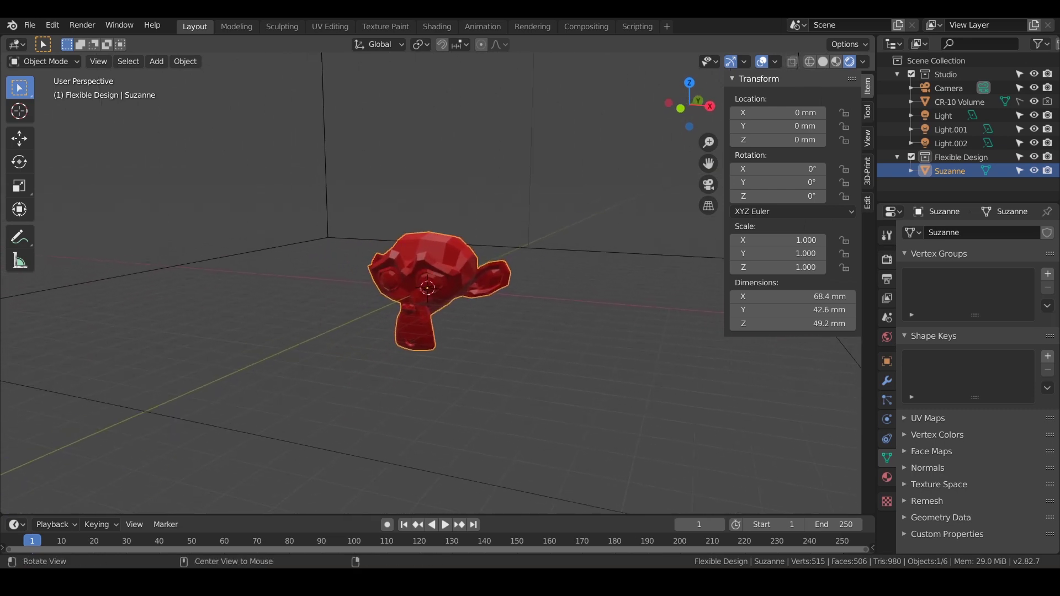